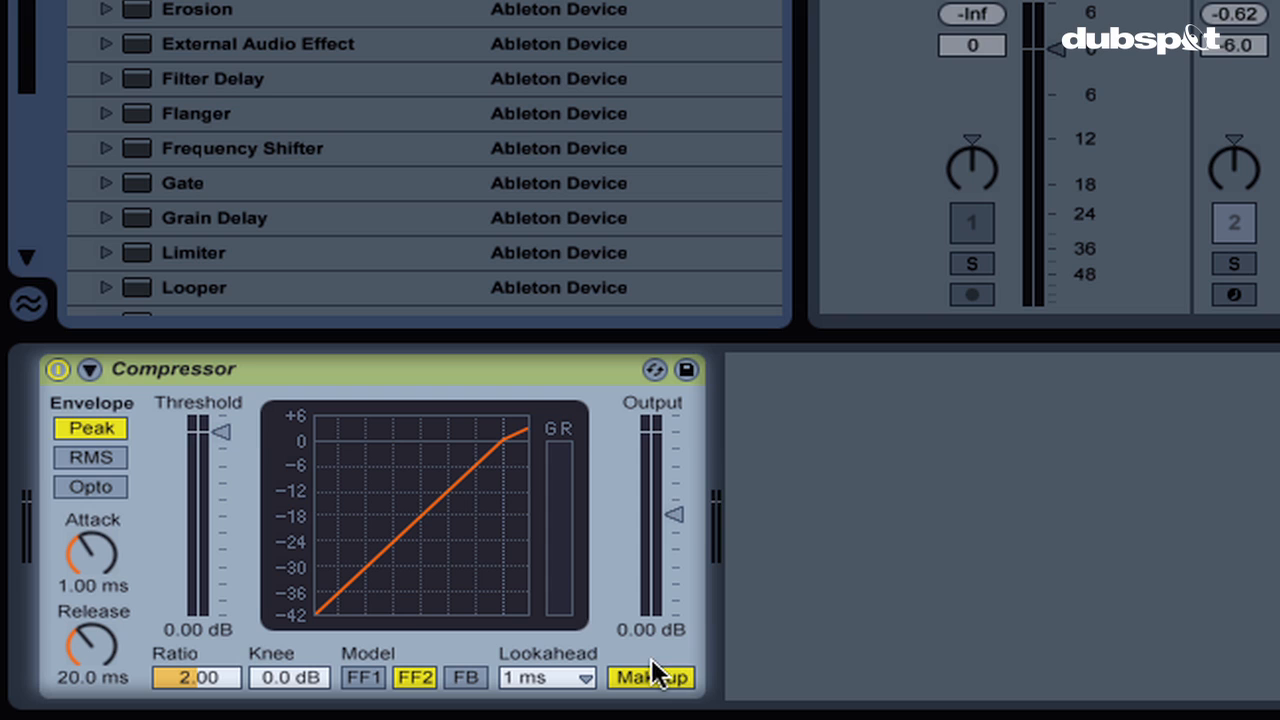
Enable sidechaining on the Compressor and choose 2-Impulse as its audio source
left_click(90, 369)
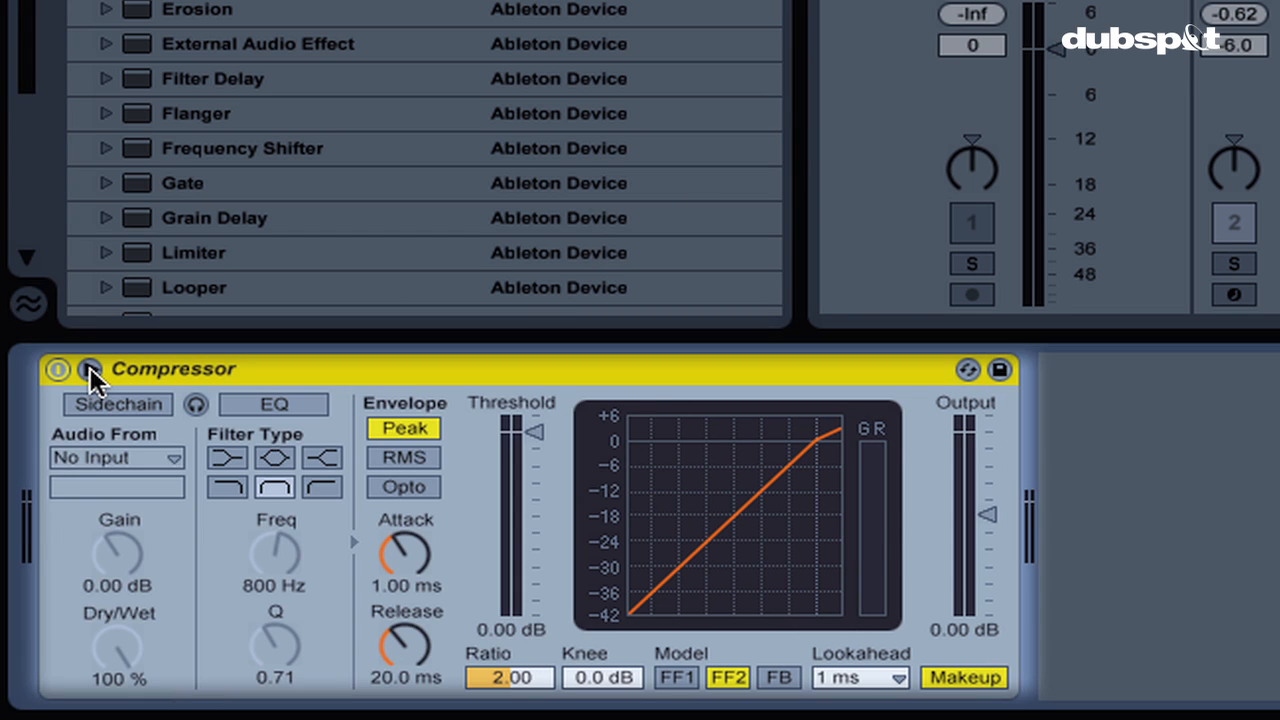
left_click(133, 402)
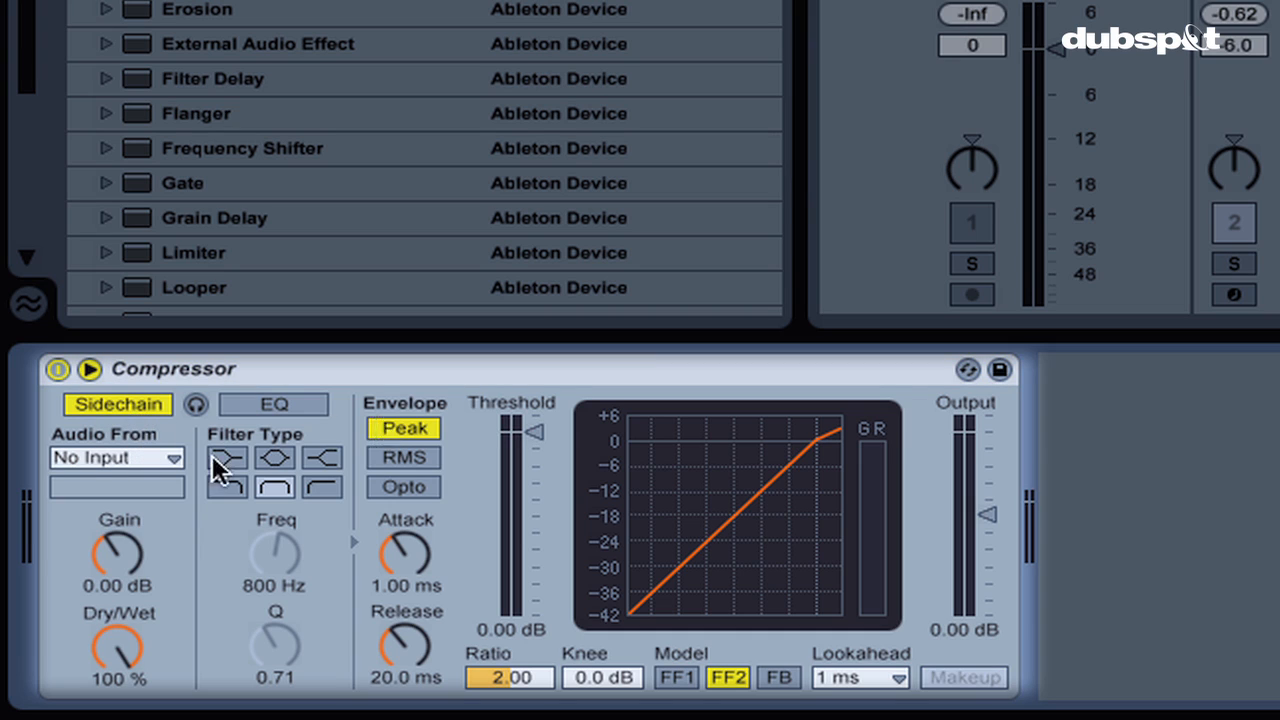
left_click(117, 457)
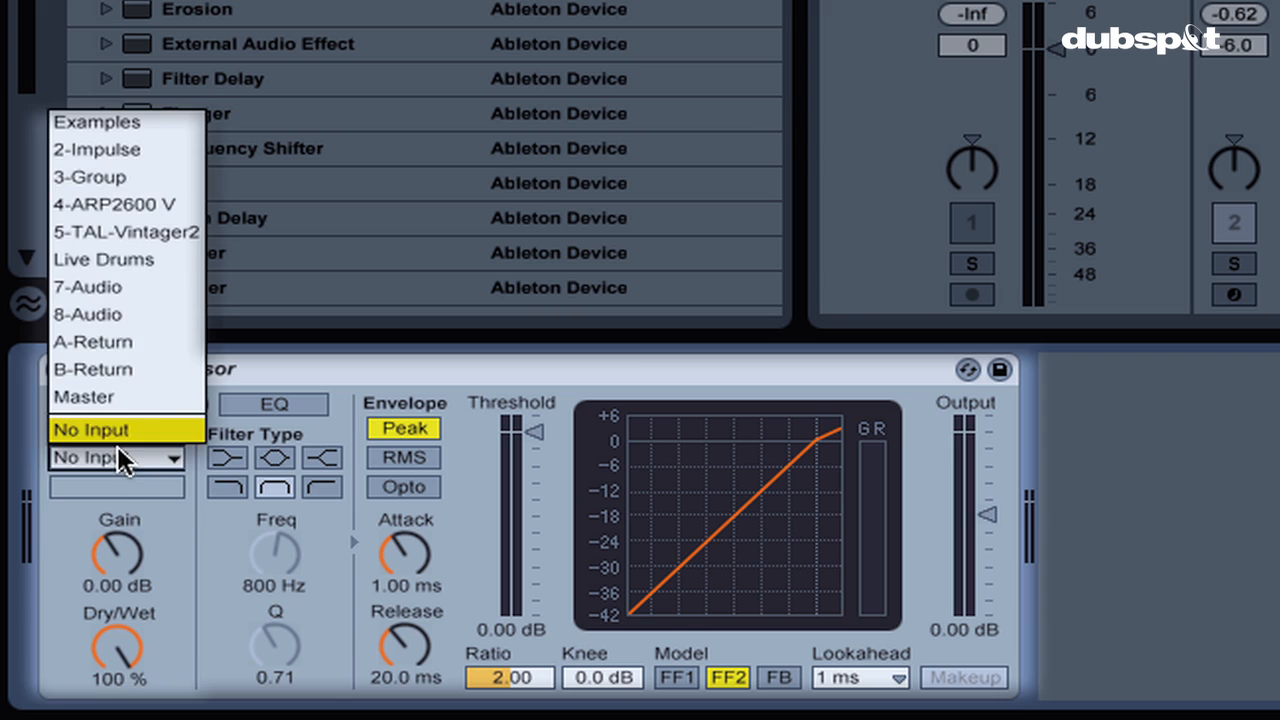
left_click(117, 152)
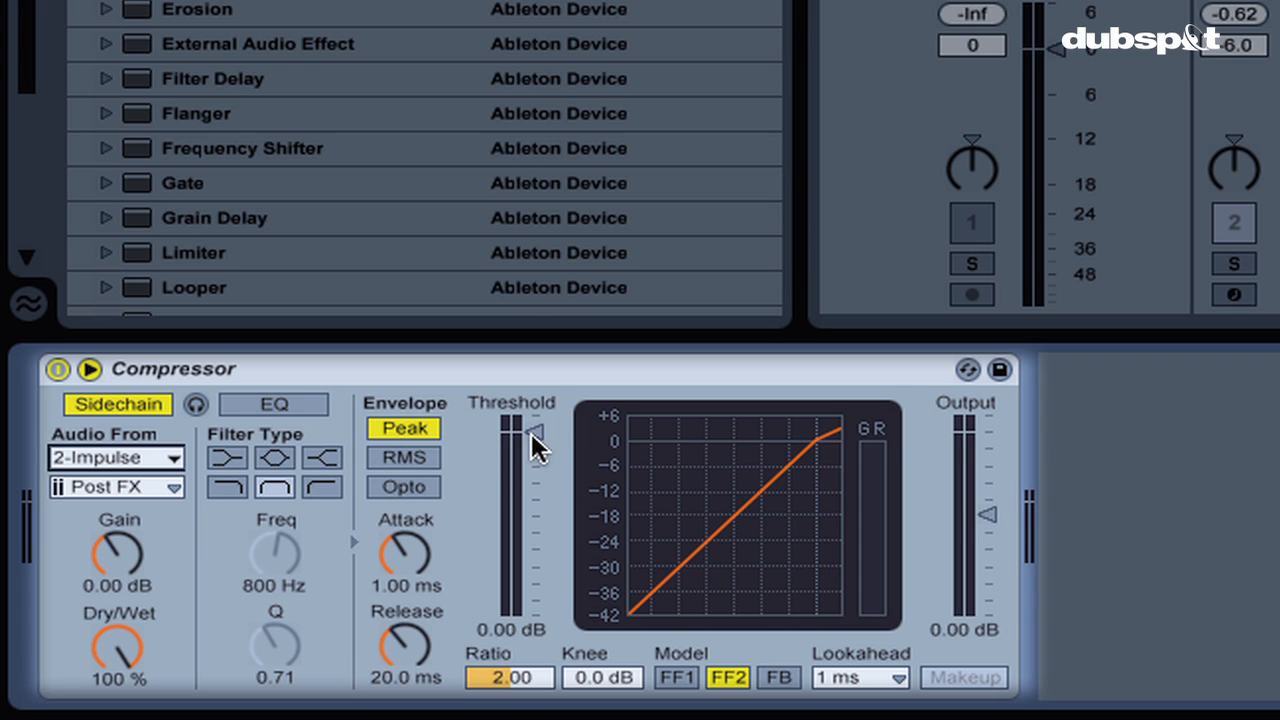
With the set playing, lower the Compressor's threshold to about -50.2 dB and set its knee to 18 dB
left_click_drag(531, 434, 531, 429)
left_click(1279, 264)
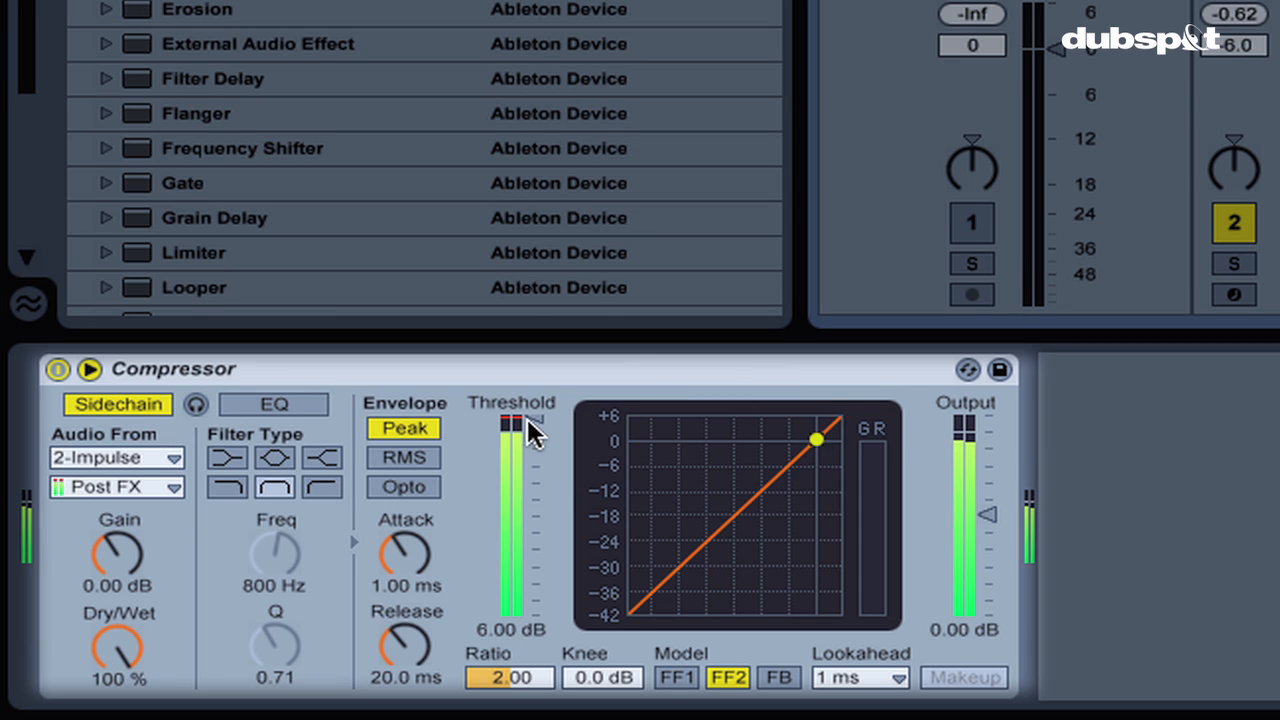
left_click_drag(530, 422, 530, 571)
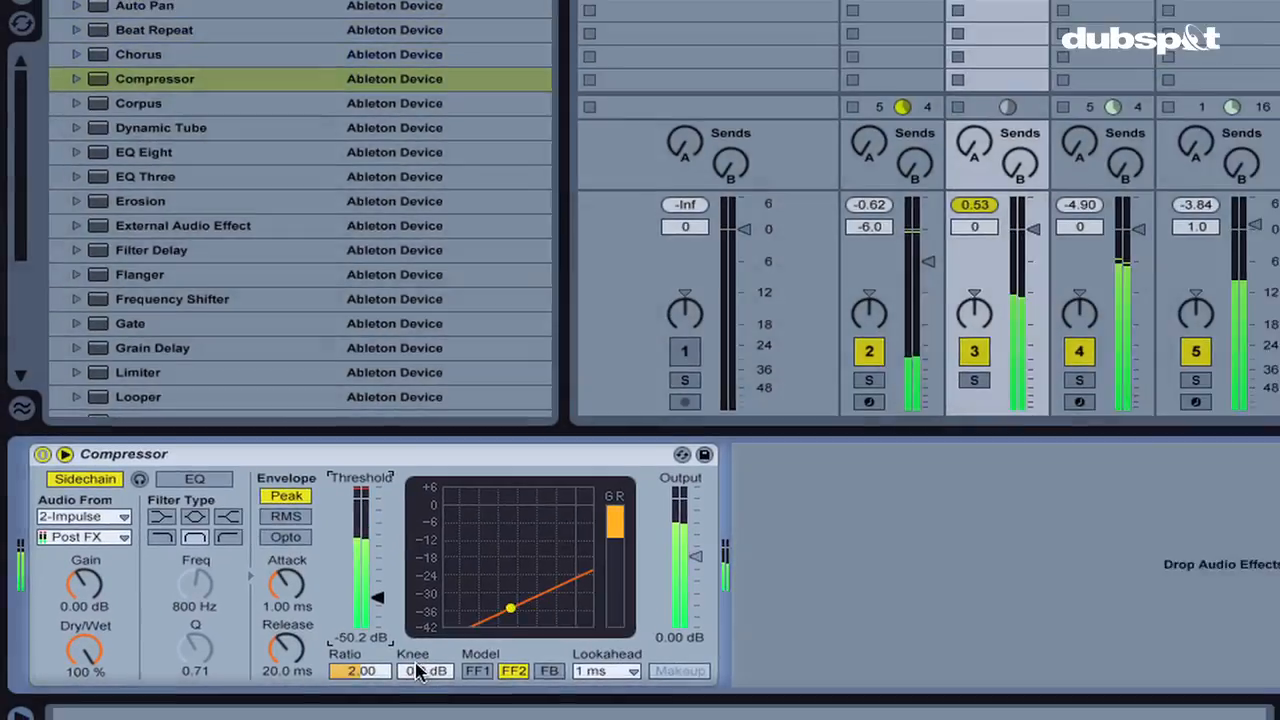
left_click_drag(491, 674, 490, 605)
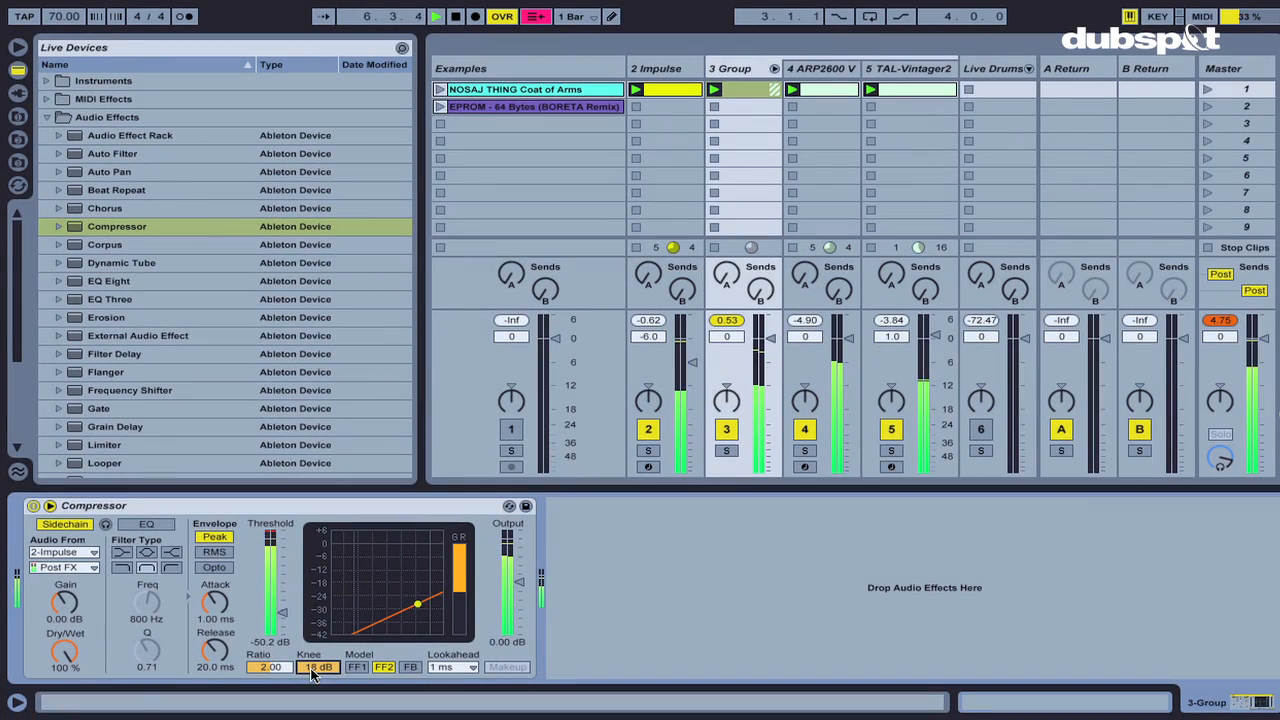
Solo the 3 Group track, compare its sound with the Compressor bypassed and active, and stop playback
left_click(728, 452)
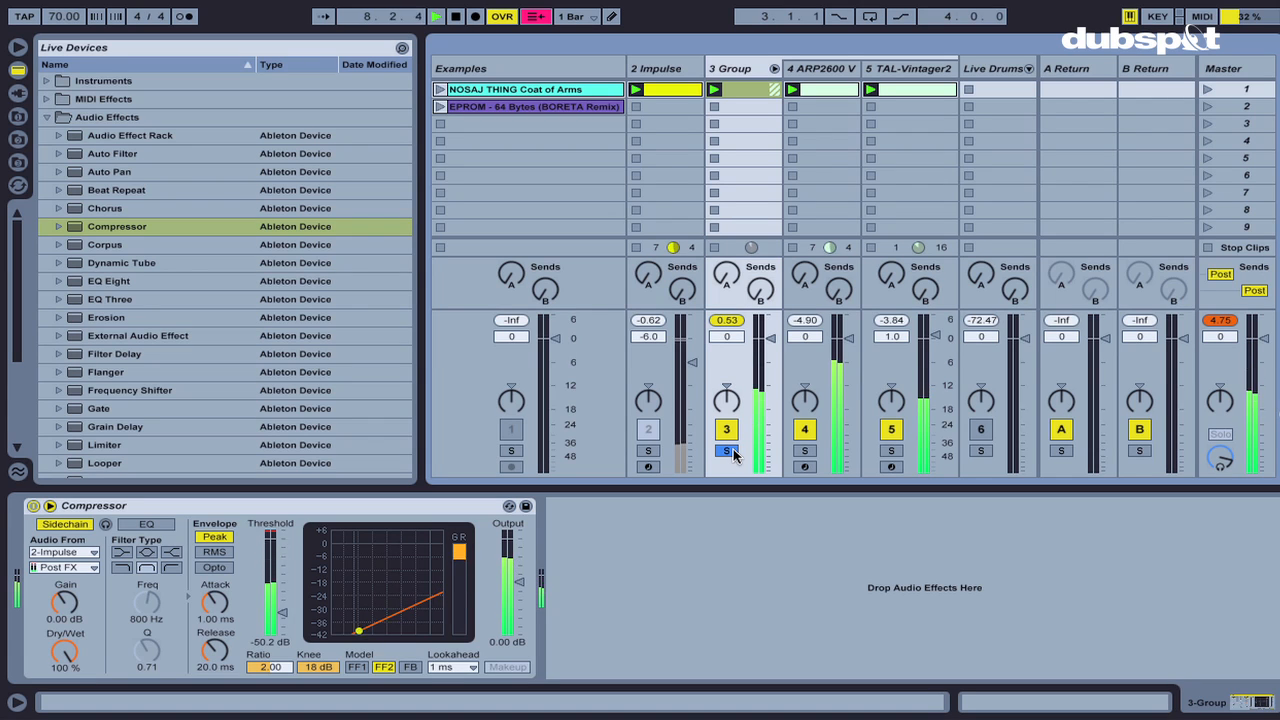
left_click(33, 506)
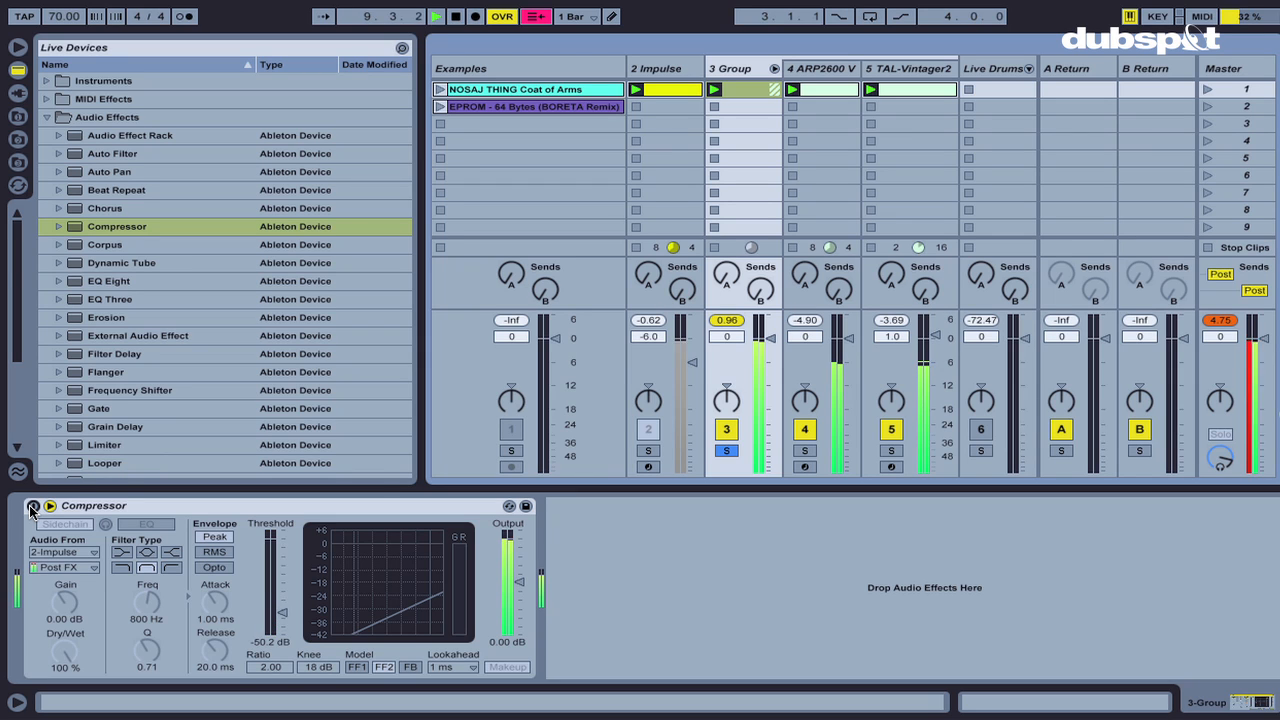
left_click(33, 506)
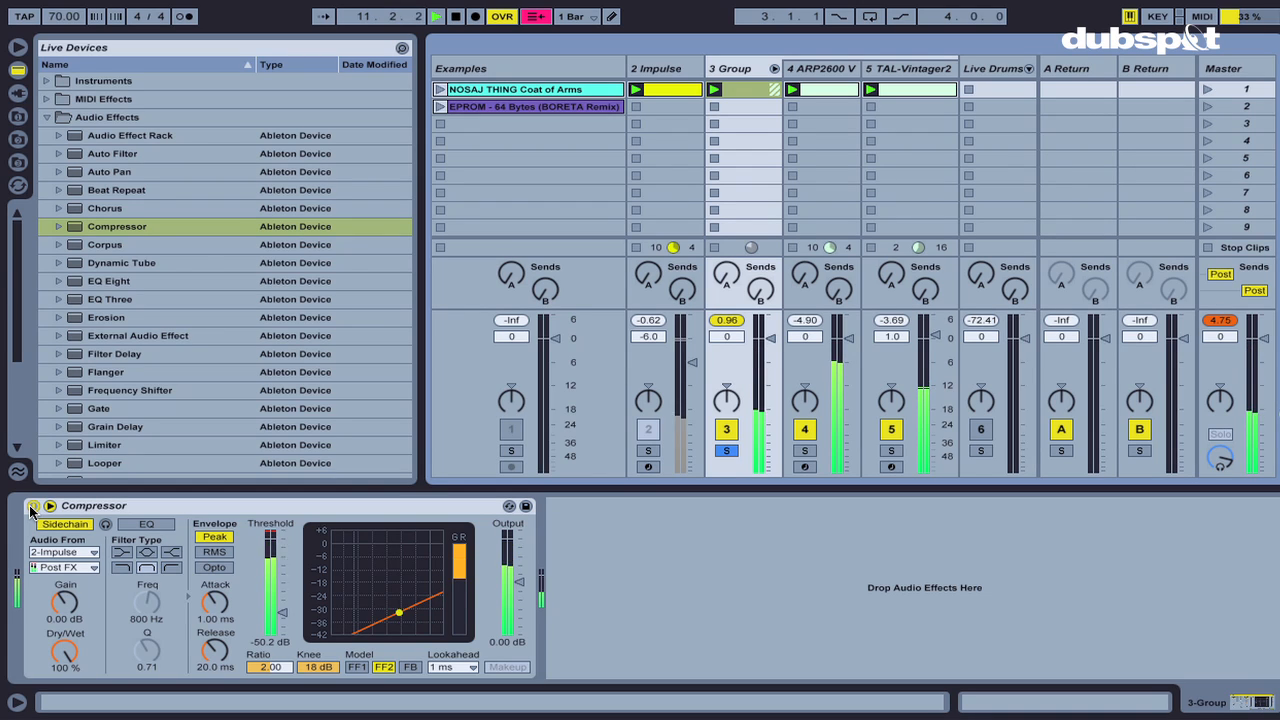
key("space")
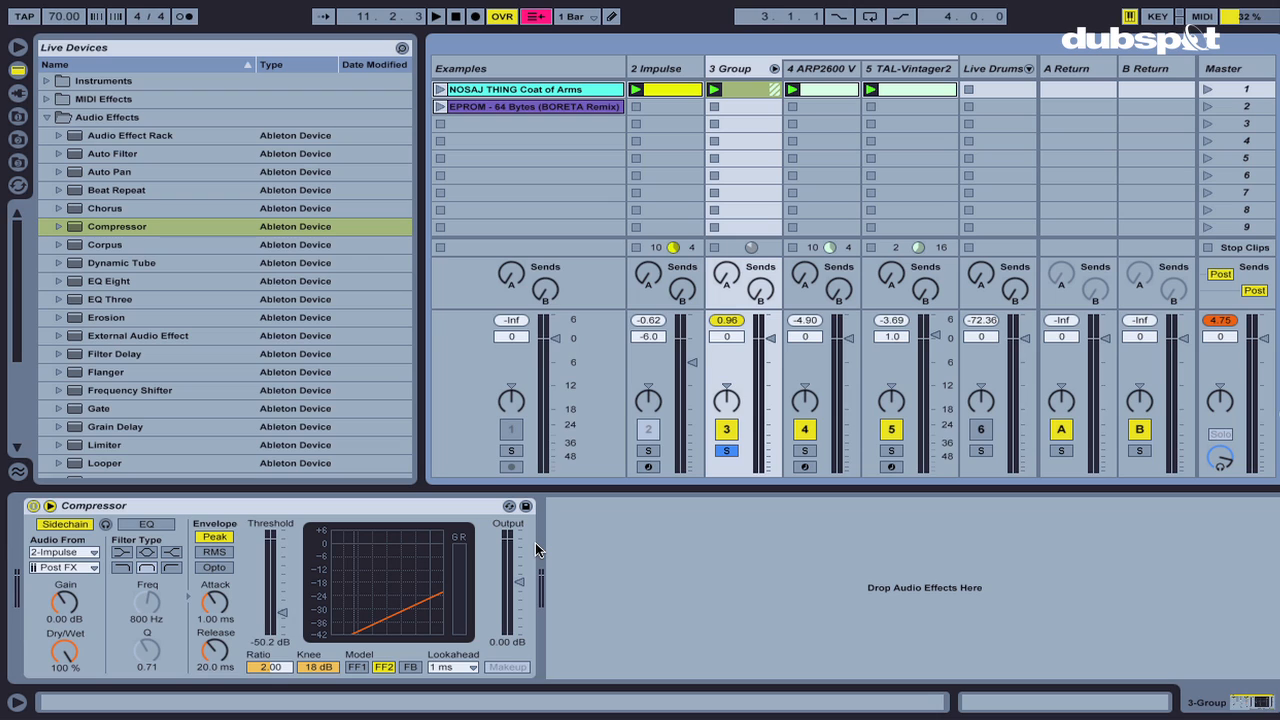
Solo the Examples track and listen to the EPROM - 64 Bytes (BORETA Remix) clip with its waveform shown
left_click(512, 451)
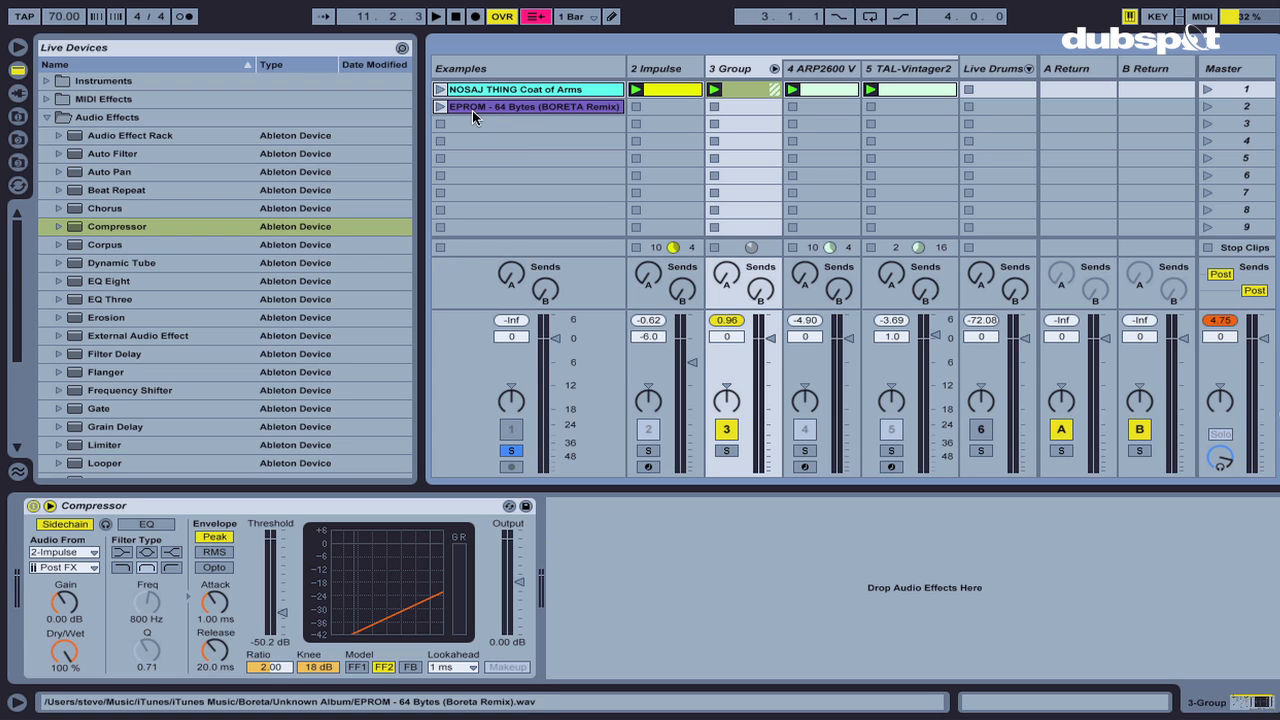
left_click(441, 106)
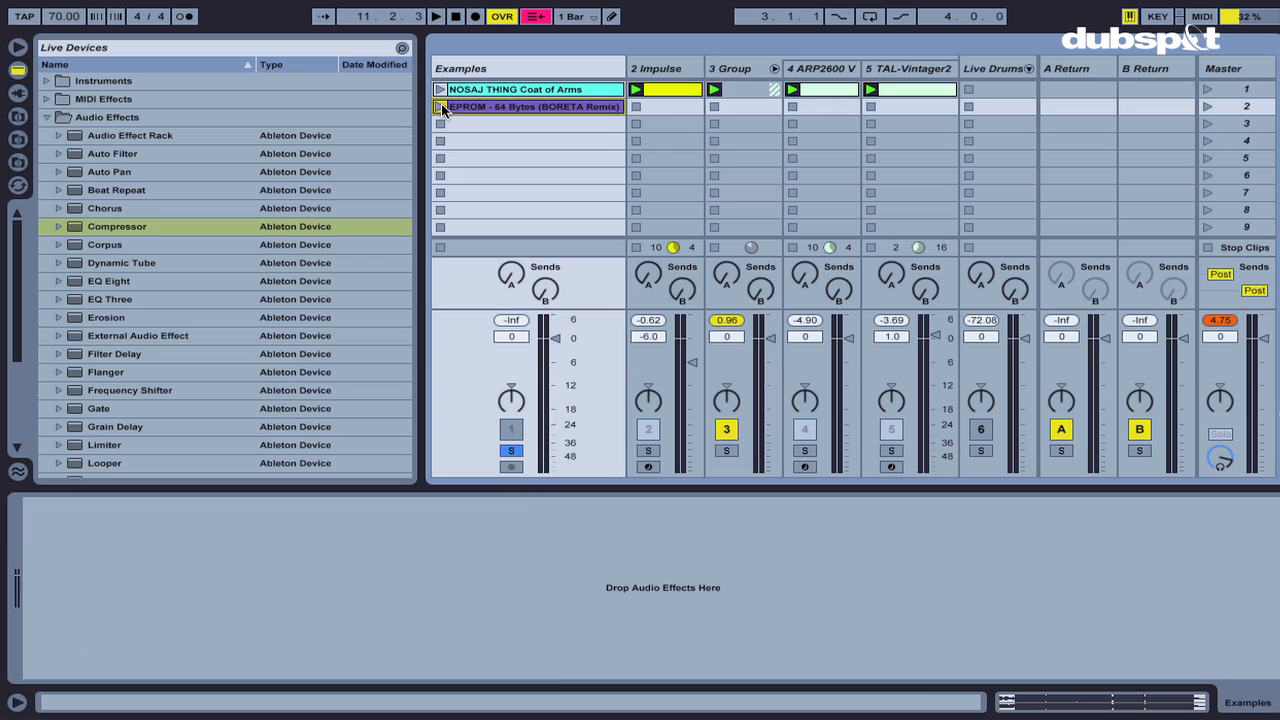
left_click(510, 104)
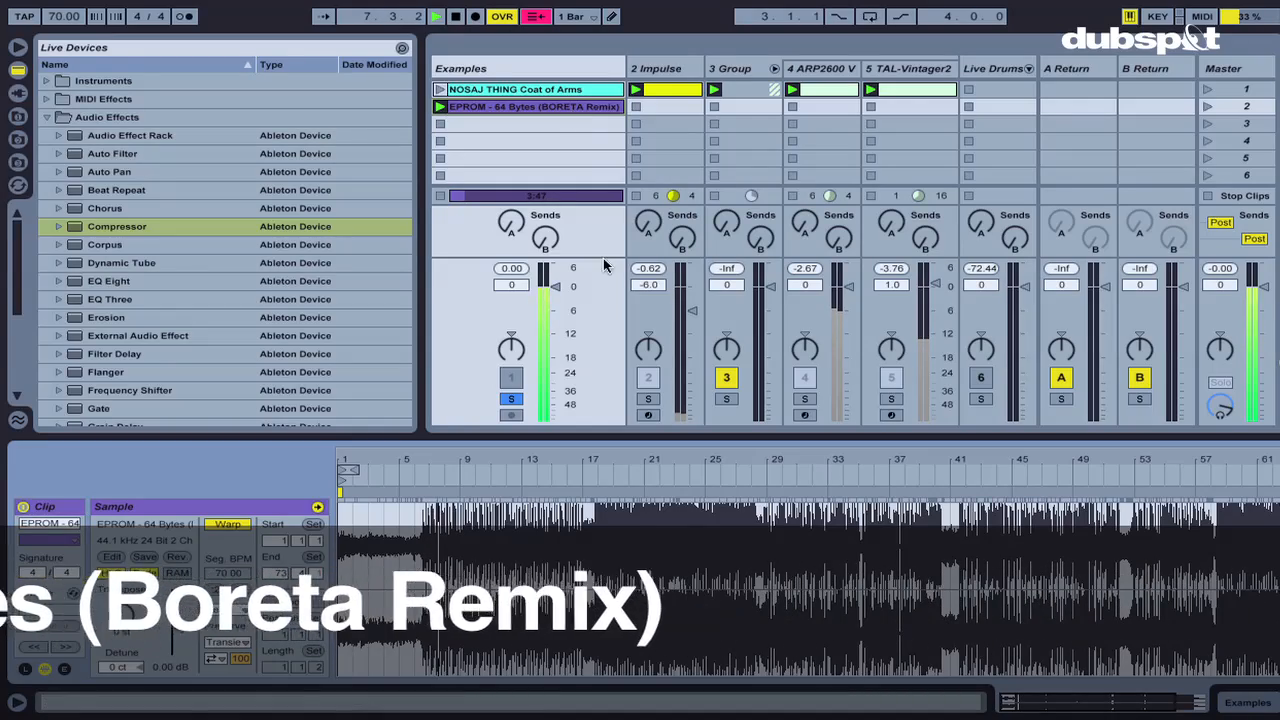
left_click(593, 473)
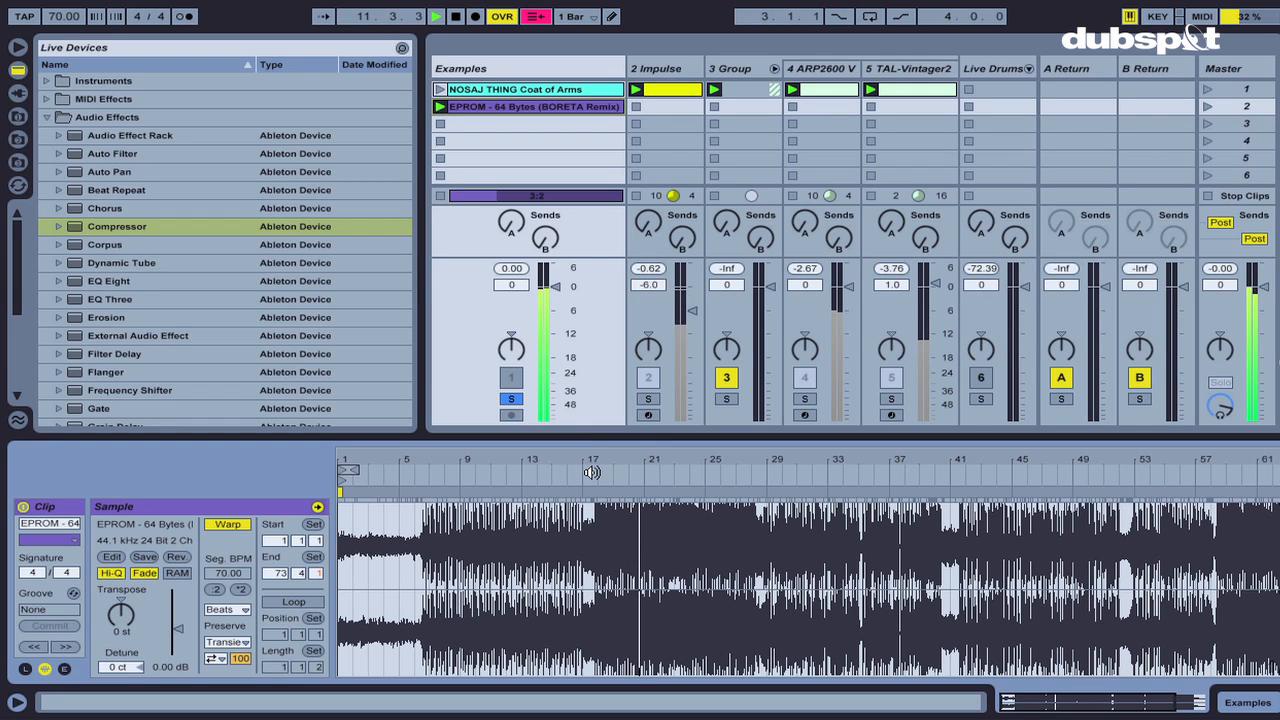
key("space")
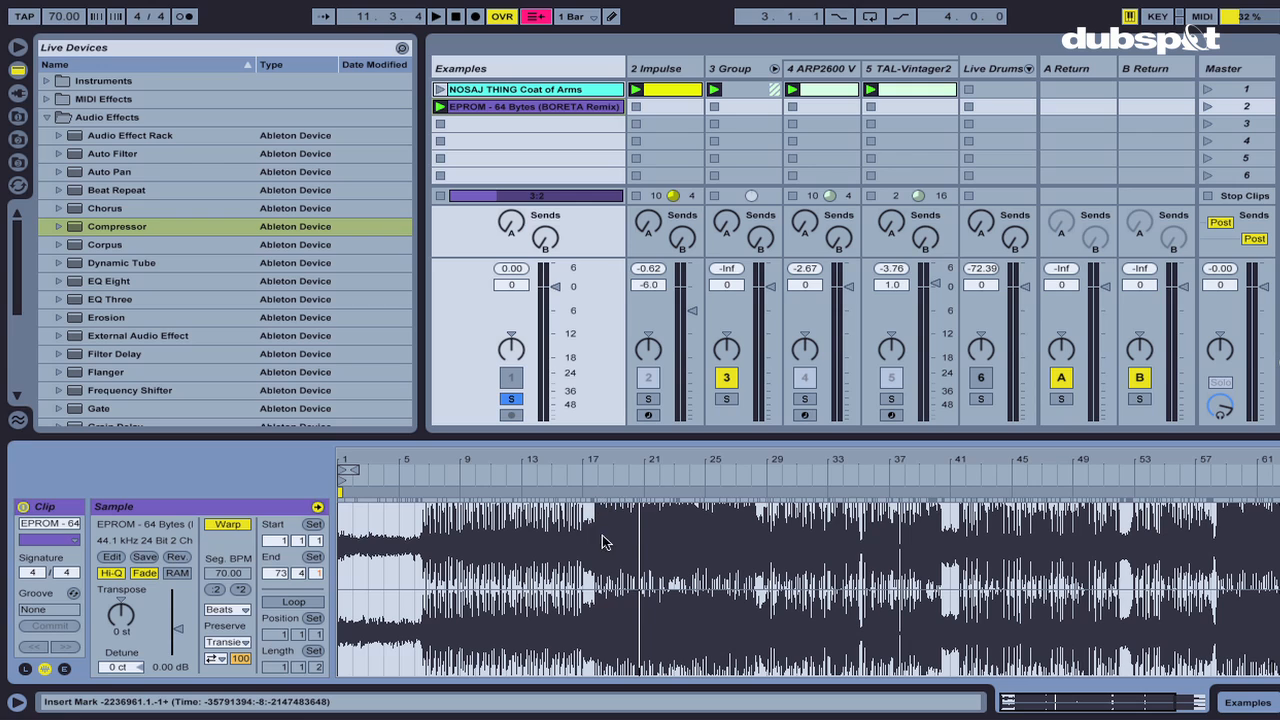
Stop the example clip, unsolo the Examples track and show the device chain of 3 Group
left_click(439, 194)
left_click(513, 399)
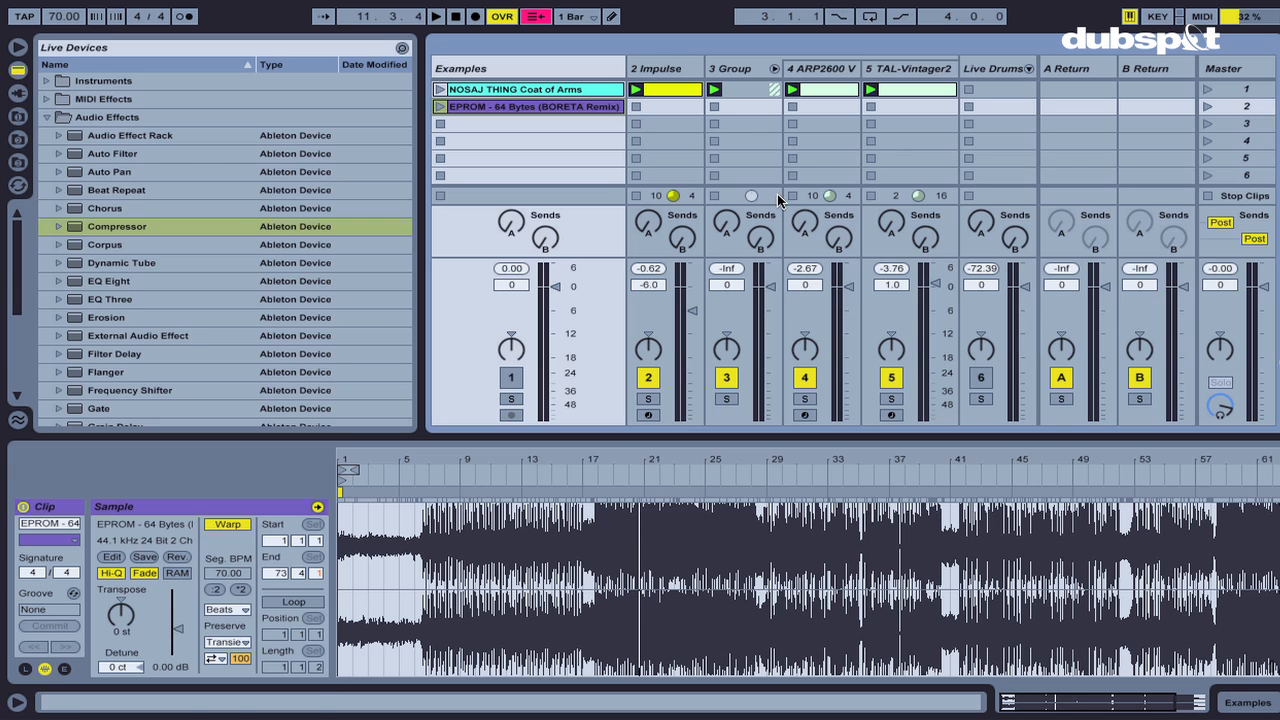
left_click(744, 72)
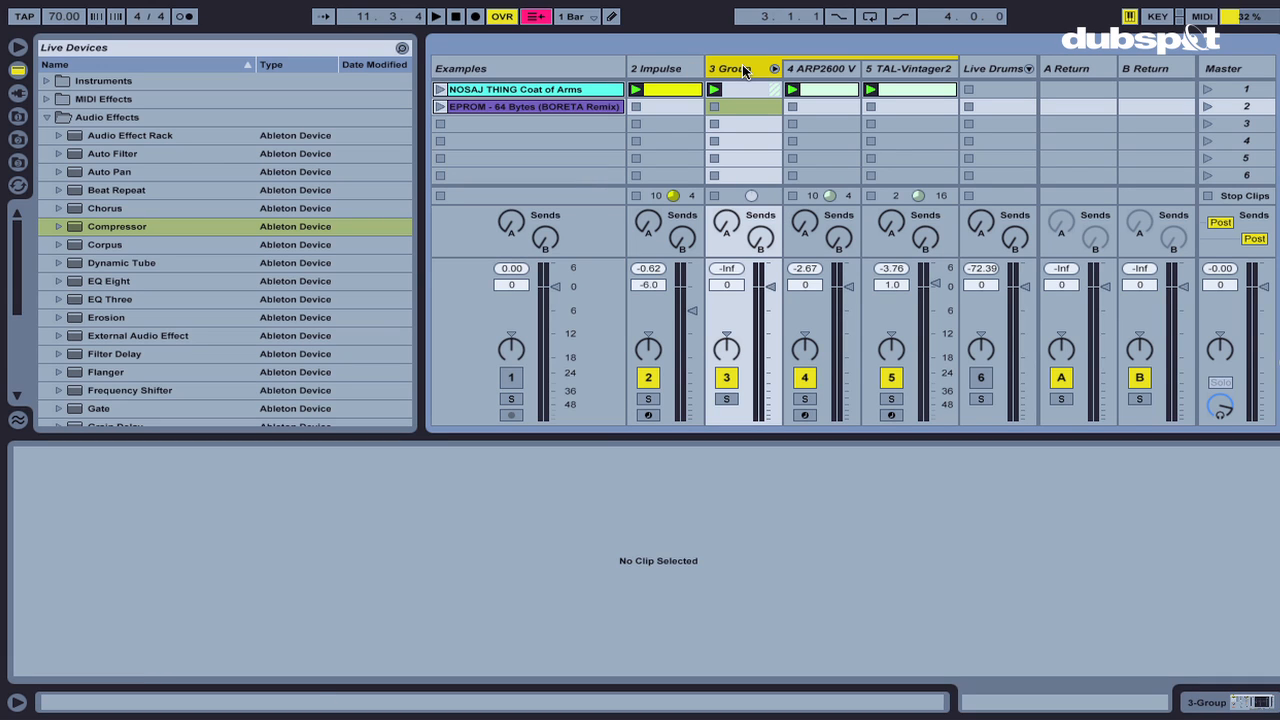
double_click(744, 72)
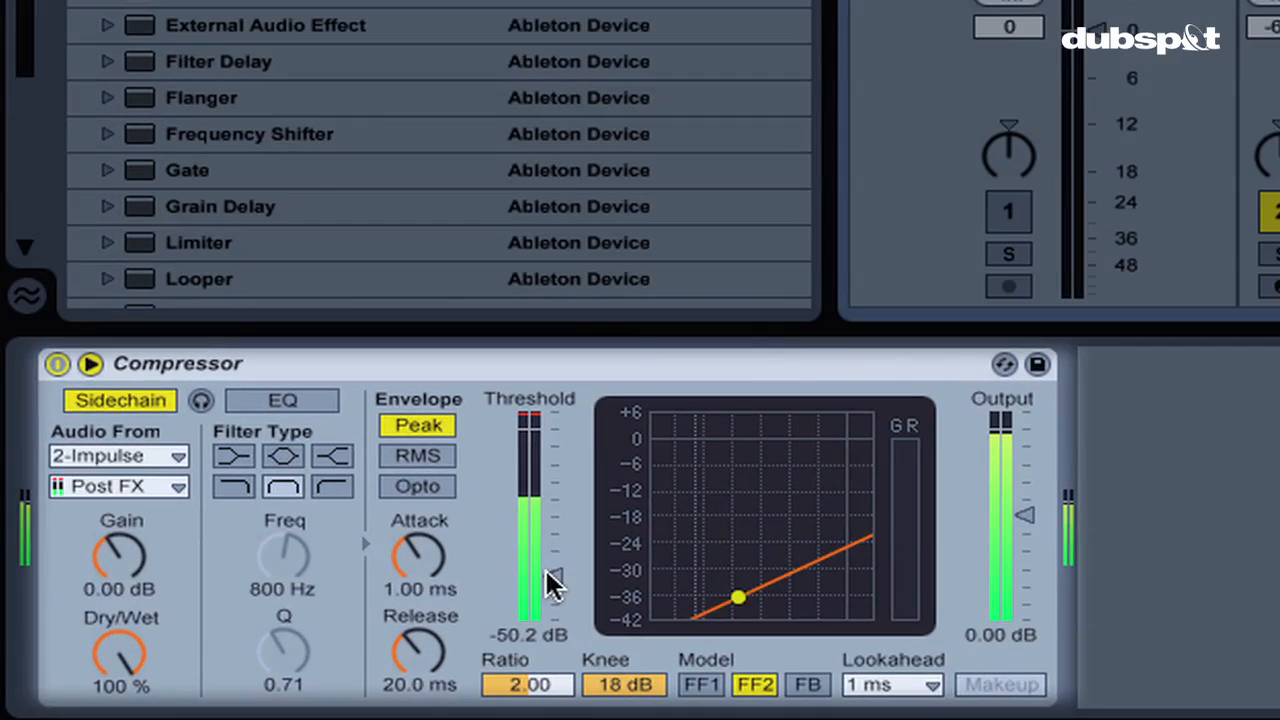
Raise the Compressor's threshold on 3 Group to about 0.77 dB
left_click_drag(278, 607, 277, 606)
left_click_drag(548, 578, 543, 586)
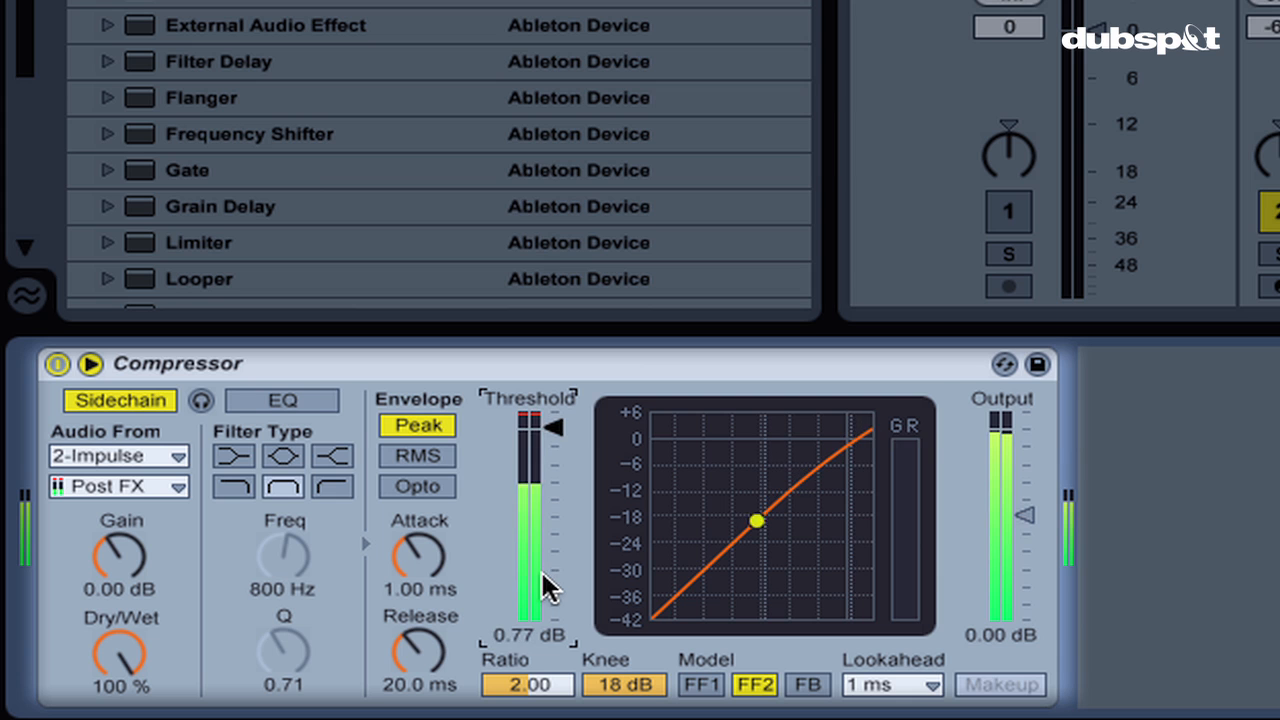
left_click_drag(555, 421, 550, 424)
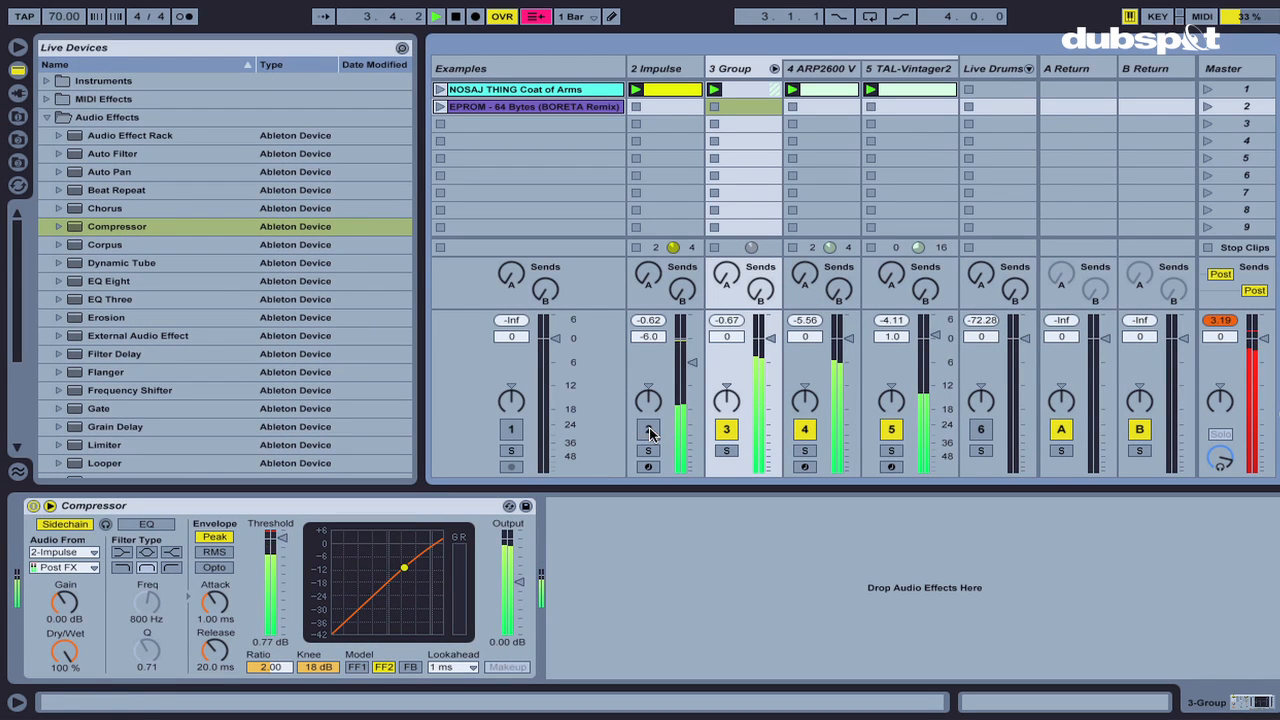
With 2 Impulse temporarily silenced, vary the Compressor's threshold and leave it at about 1.43 dB, and reactivate the track
left_click(649, 430)
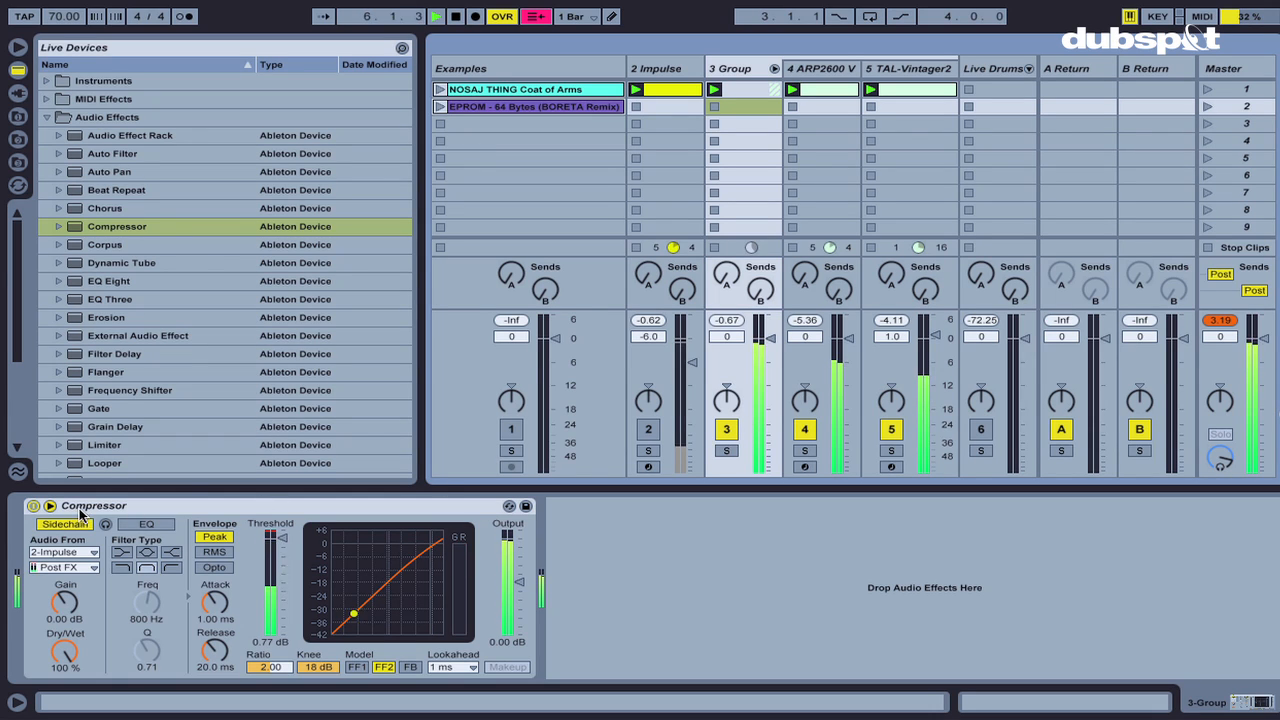
left_click_drag(278, 543, 278, 612)
mouse_move(278, 543)
left_mouse_down()
mouse_move(278, 486)
mouse_move(280, 535)
left_mouse_up()
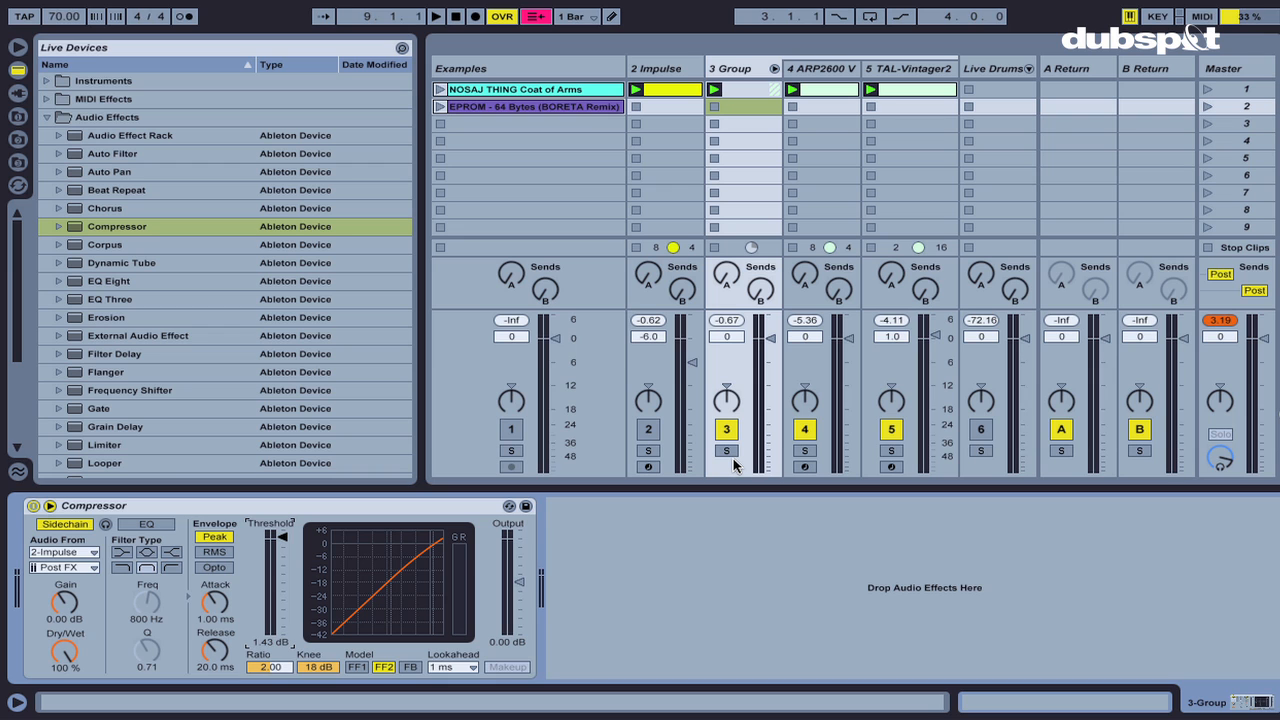
left_click(646, 430)
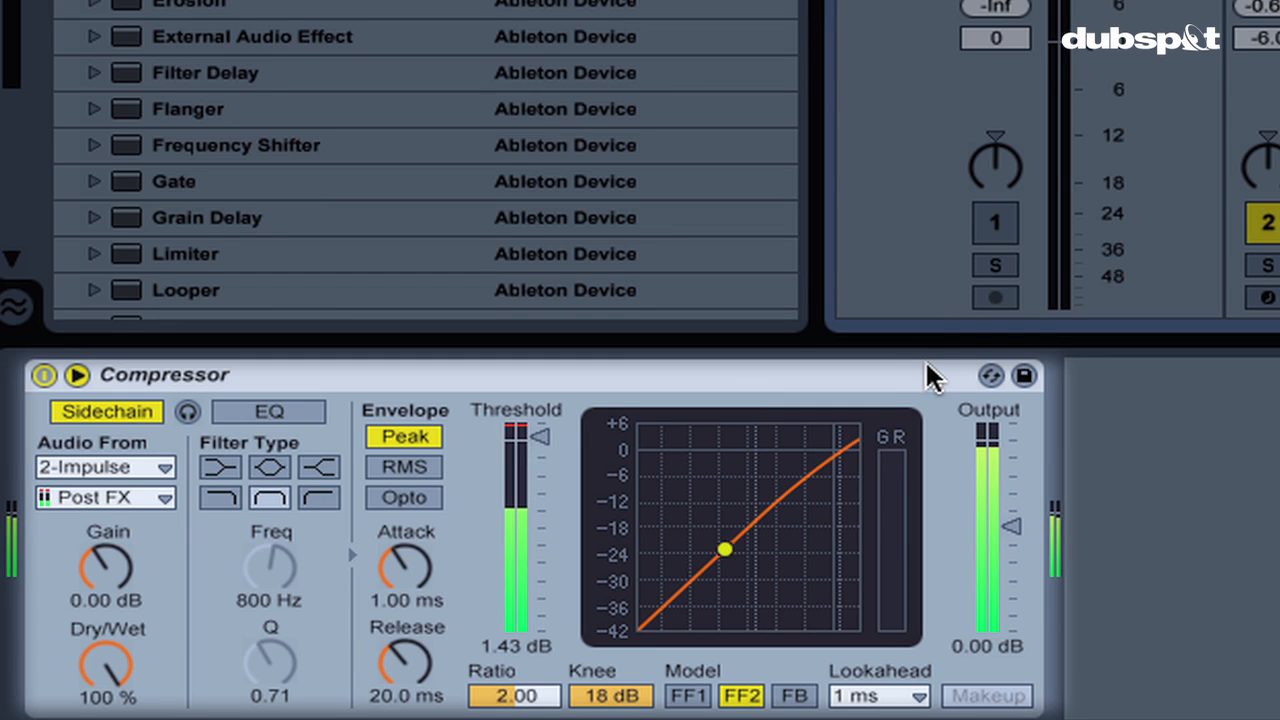
Bypass and re-enable the Compressor to compare the sound, and readjust its threshold
left_click(44, 375)
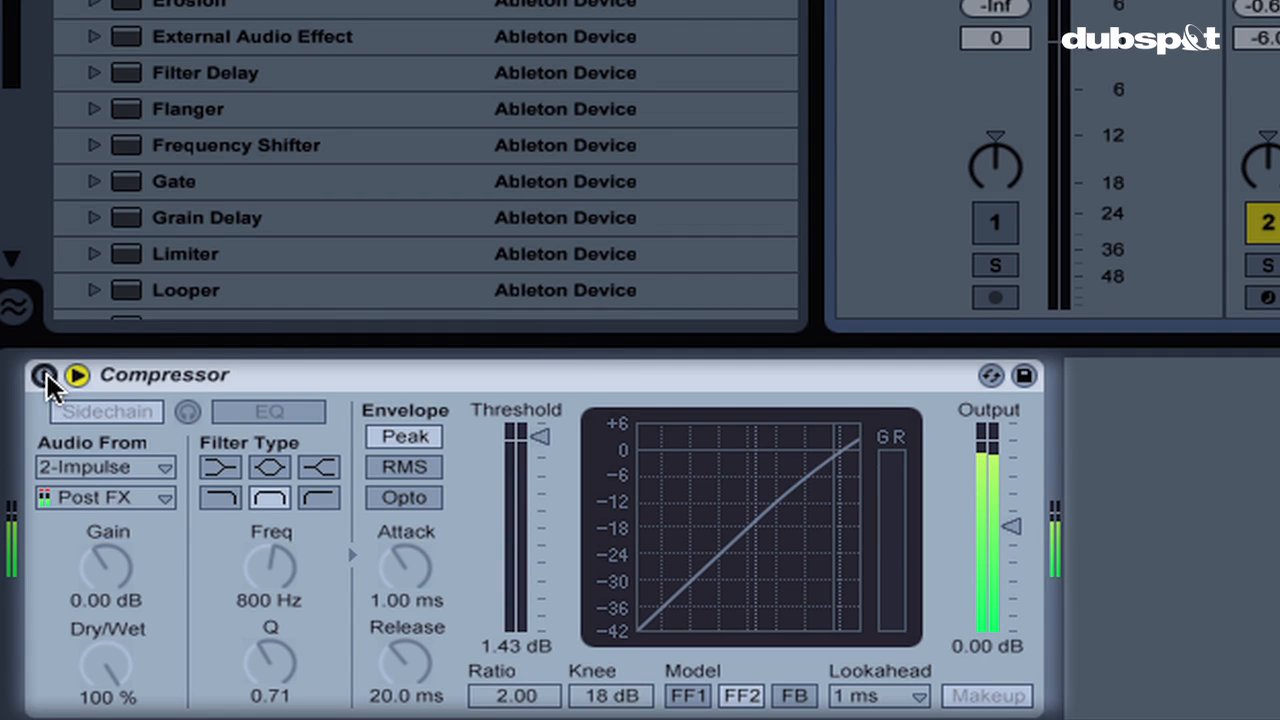
left_click(44, 375)
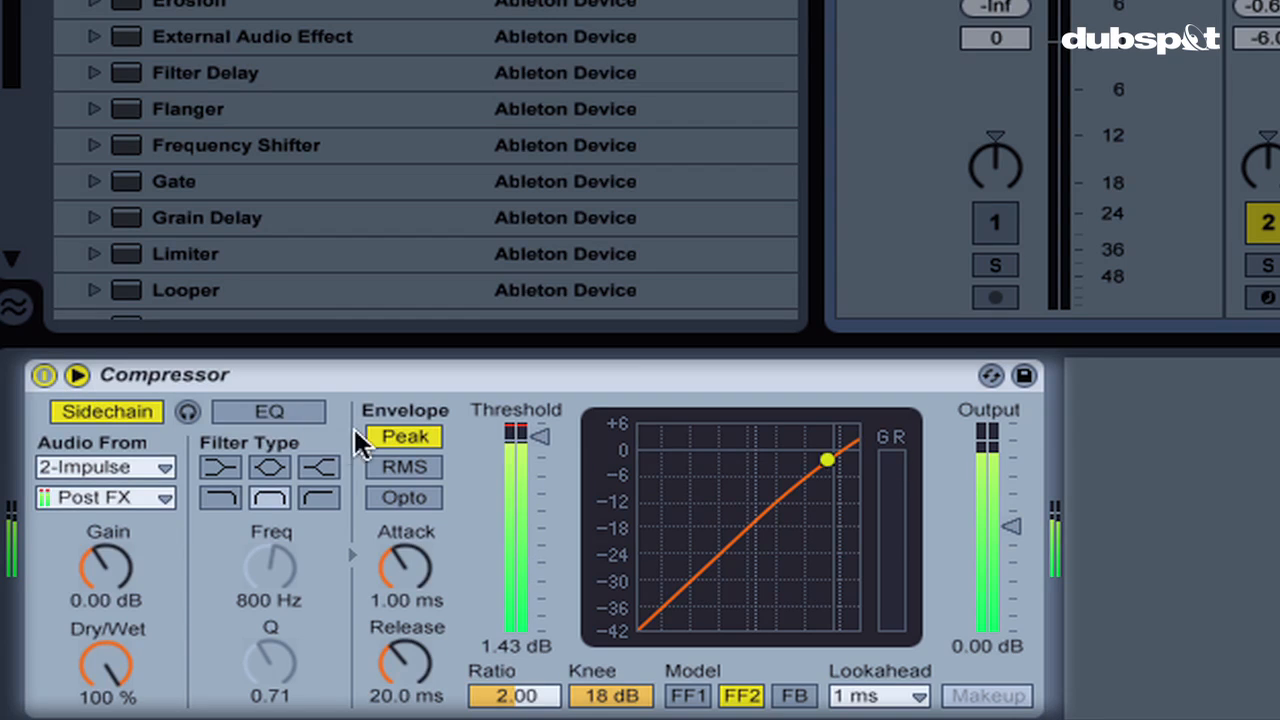
left_click_drag(536, 434, 529, 440)
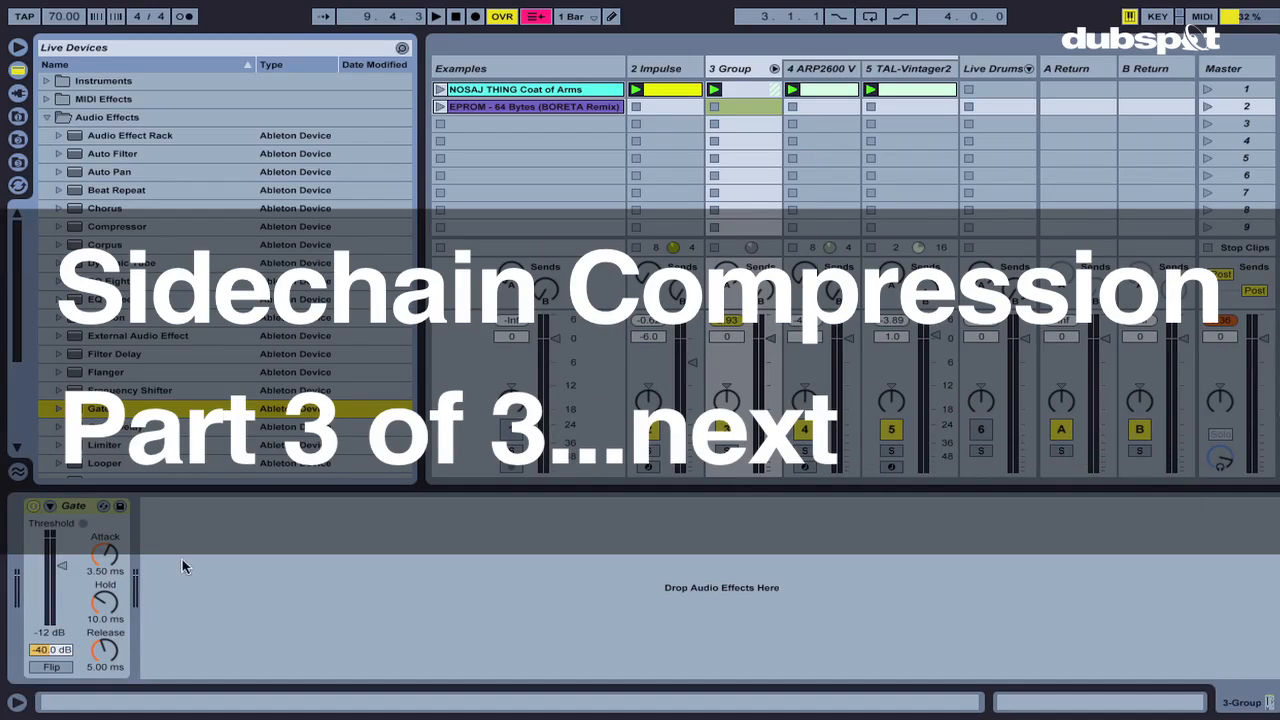
Set the Gate's floor to -inf dB and its threshold to about 0.6 dB on 3 Group, and stop playback
left_click_drag(47, 652, 47, 685)
left_click_drag(62, 535, 57, 524)
key("space")
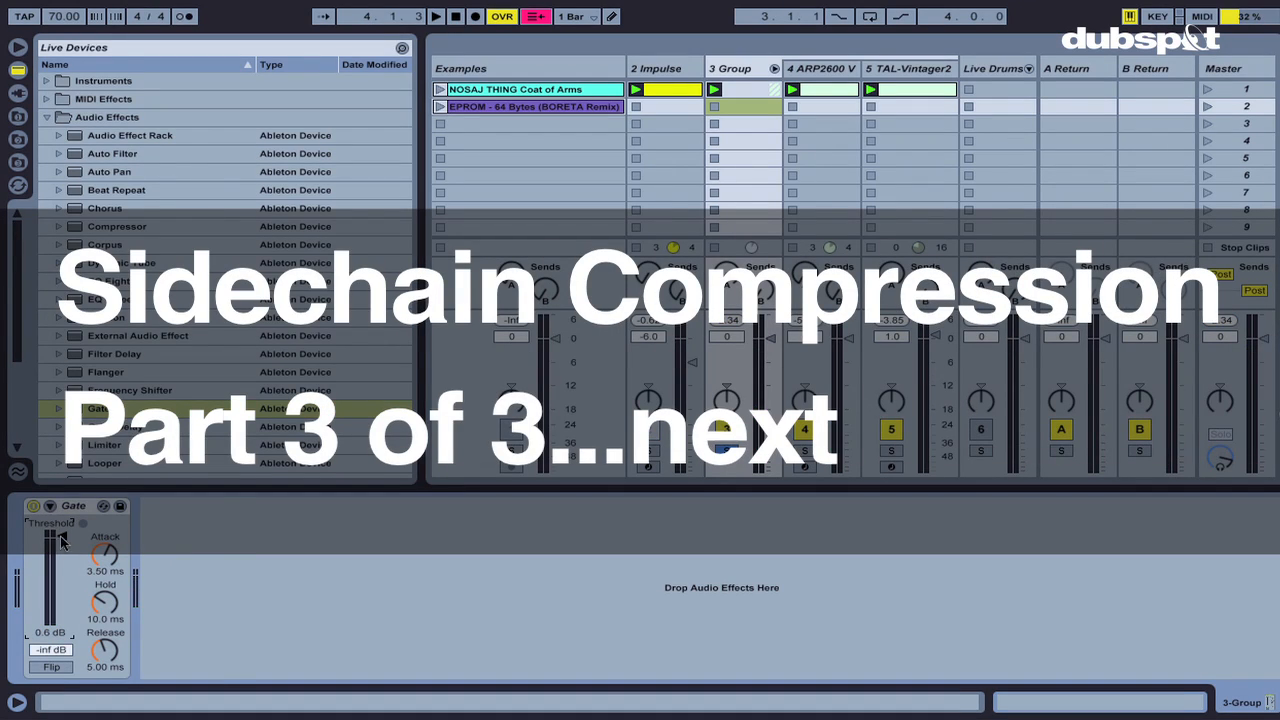
right_click(66, 550)
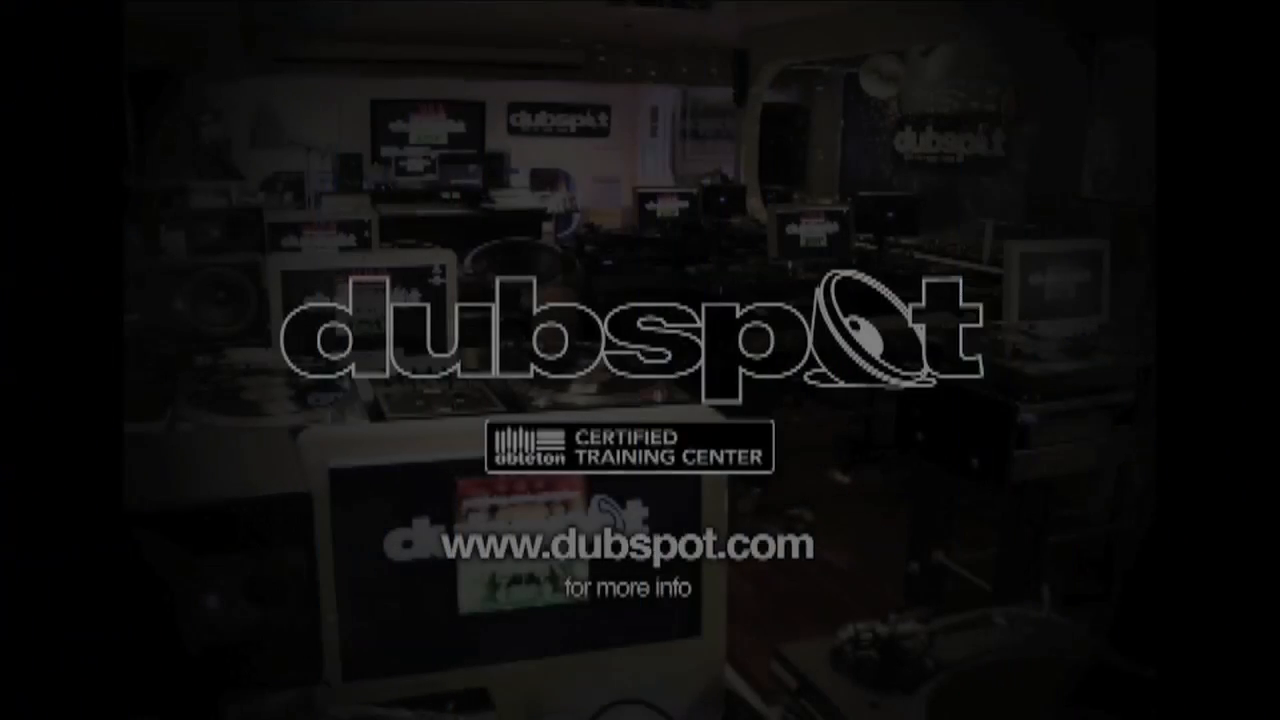